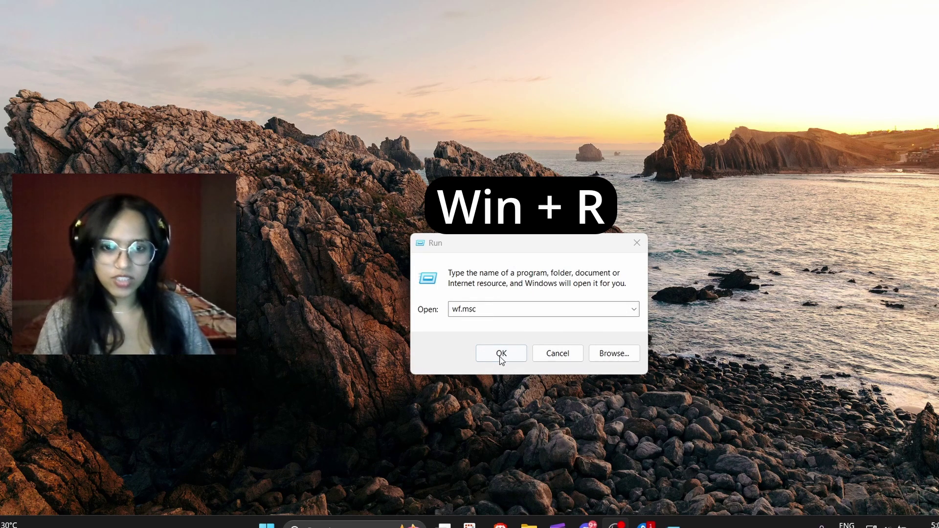
Run wf.msc from the Run dialog and show the firewall's Inbound Rules list.
click(427, 308)
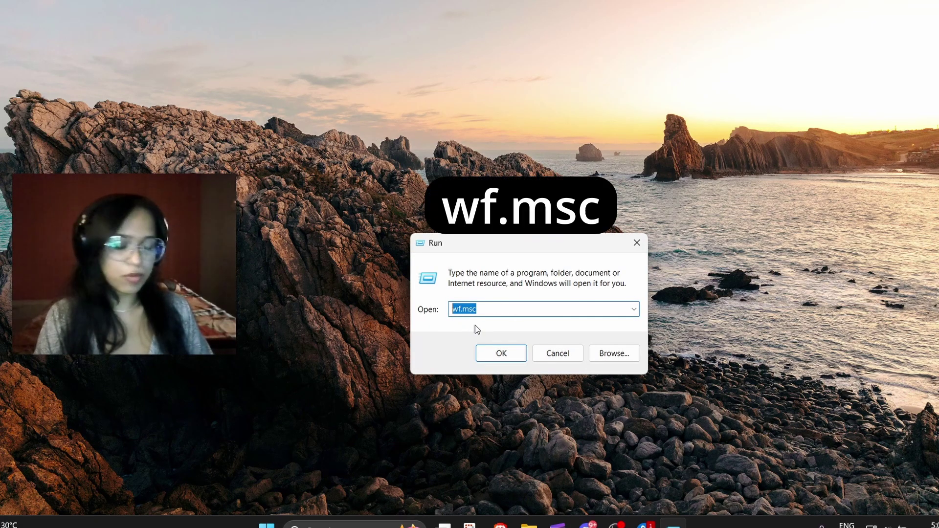
click(487, 306)
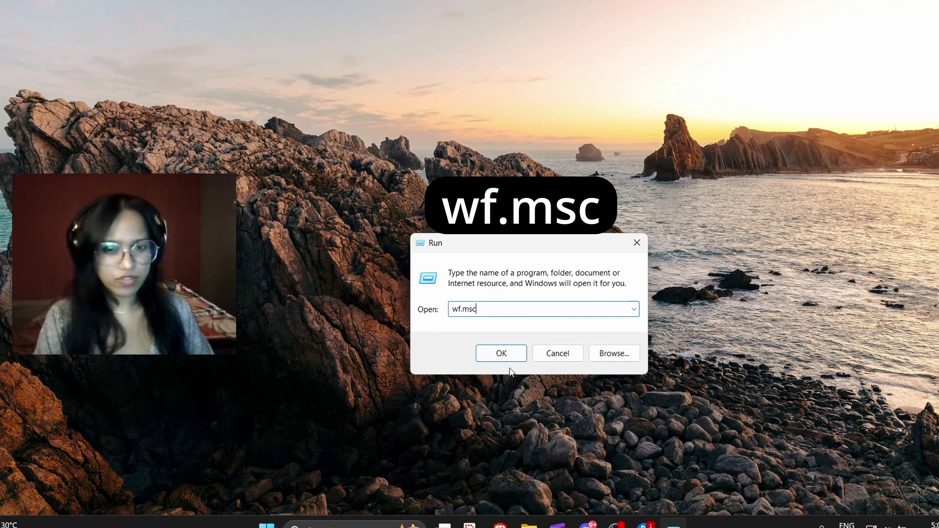
click(503, 352)
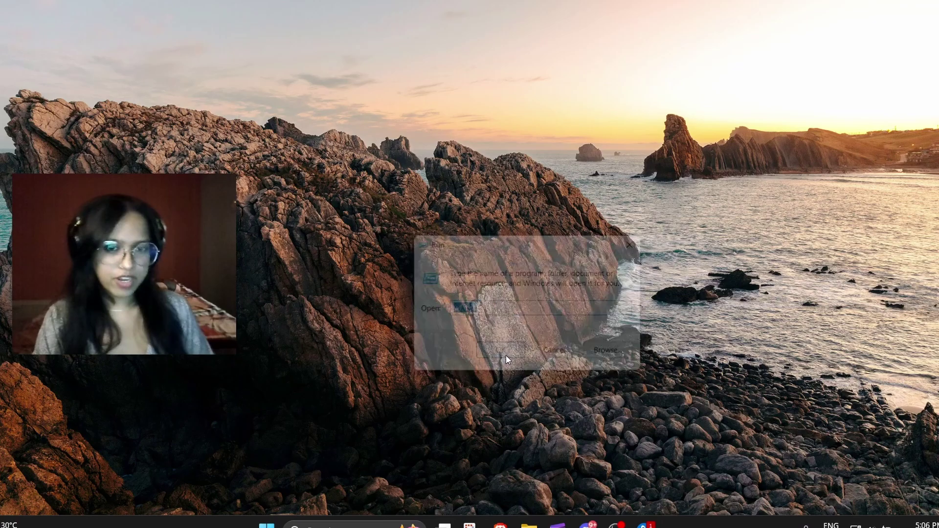
click(289, 76)
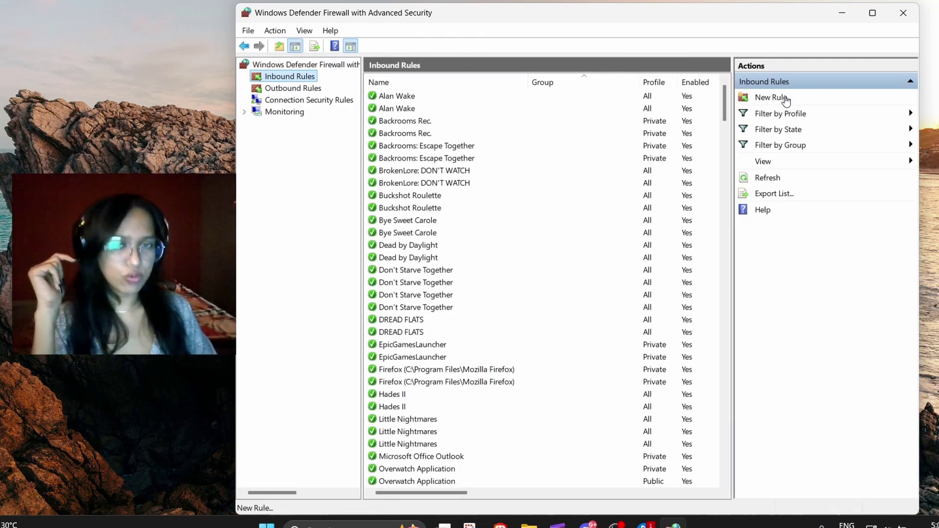
Open the New Inbound Rule Wizard from Inbound Rules and move its window toward the centre.
click(784, 99)
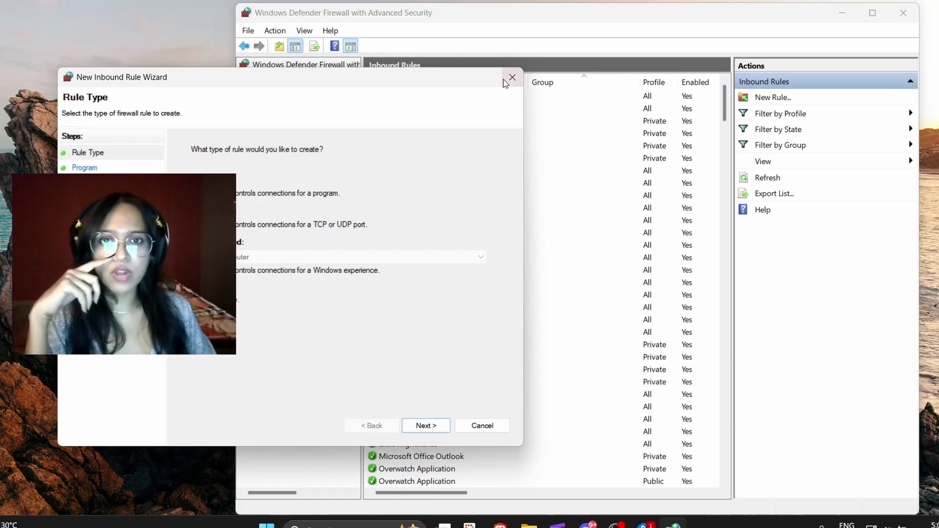
click(505, 79)
click(296, 88)
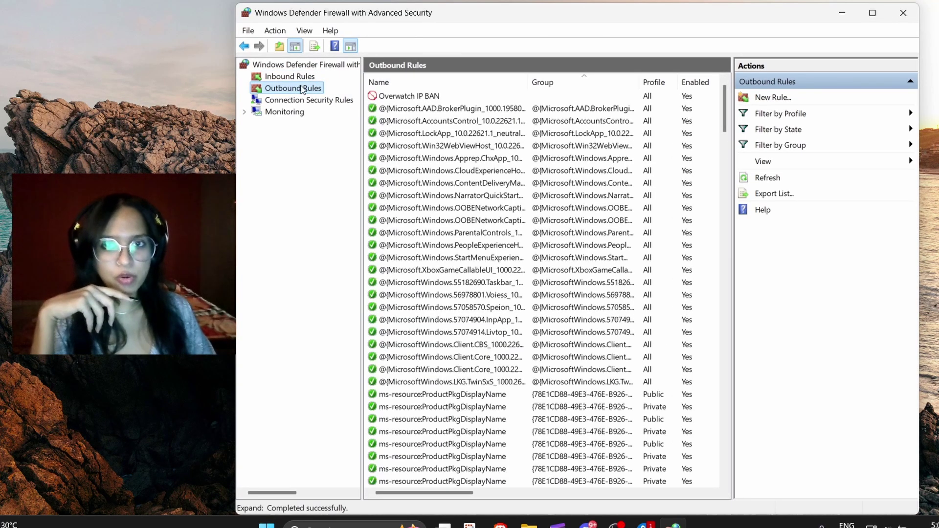
click(305, 78)
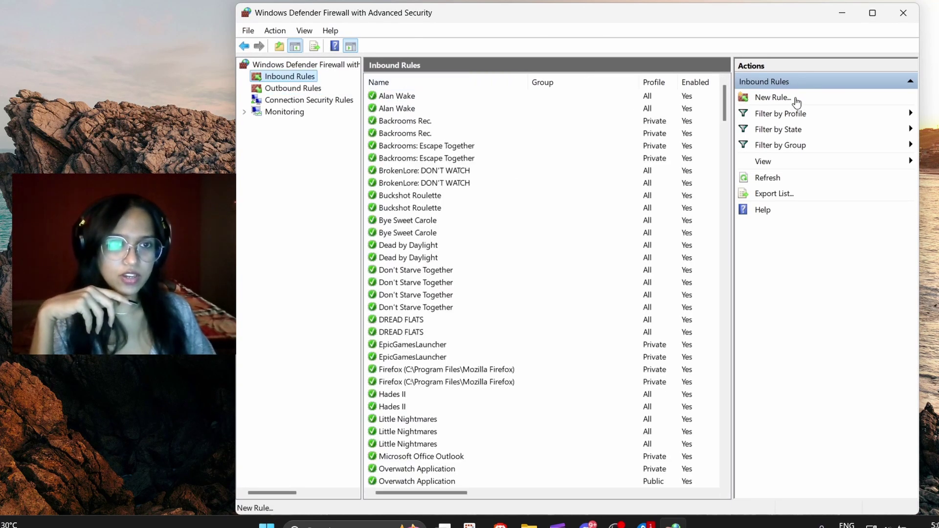
click(777, 99)
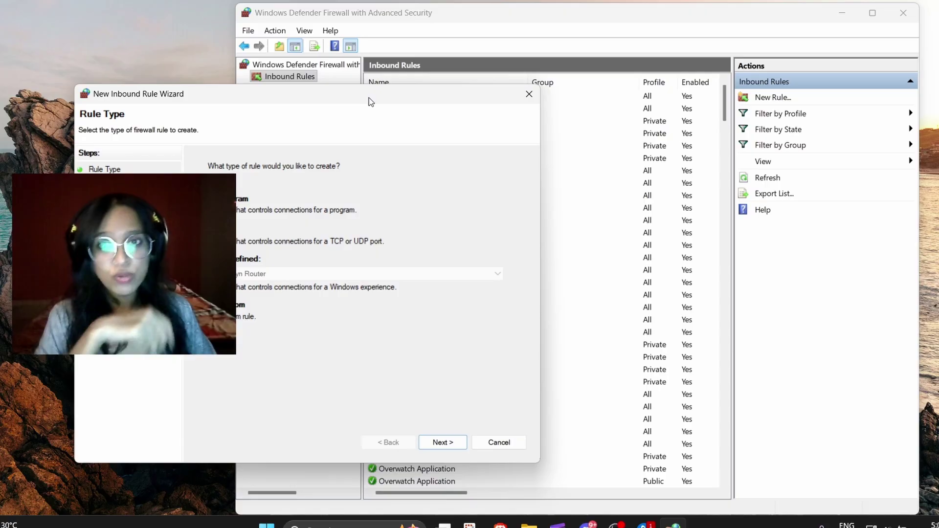
drag(319, 100, 651, 90)
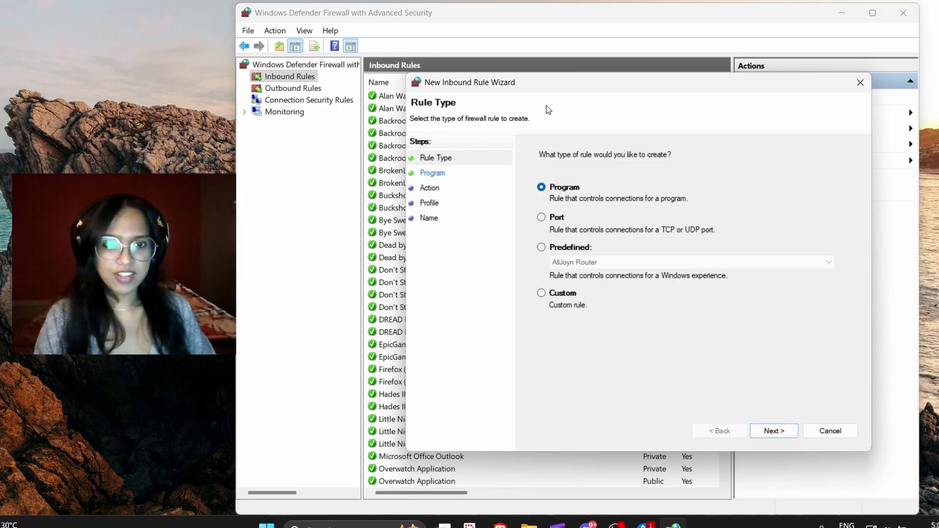
Choose the Custom rule type with All programs, advancing to Protocol and Ports.
click(541, 294)
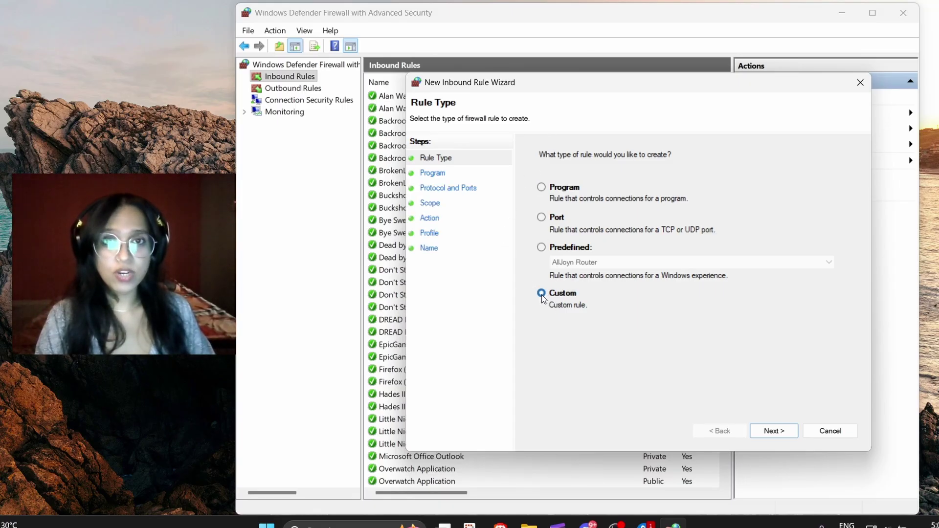
click(788, 432)
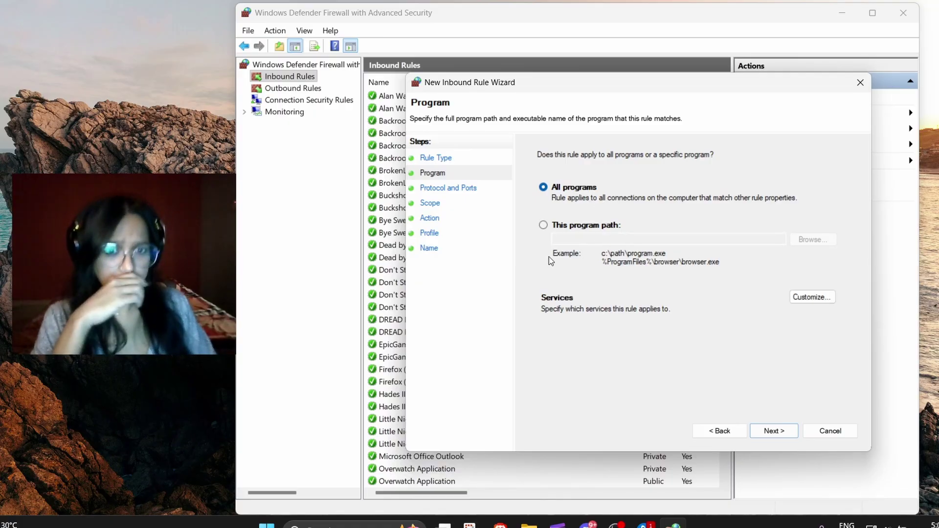
click(555, 227)
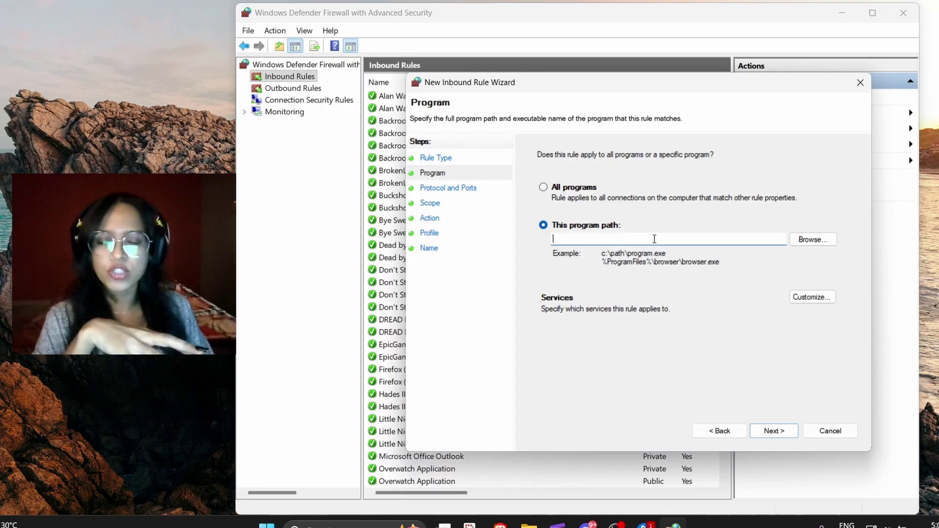
click(574, 187)
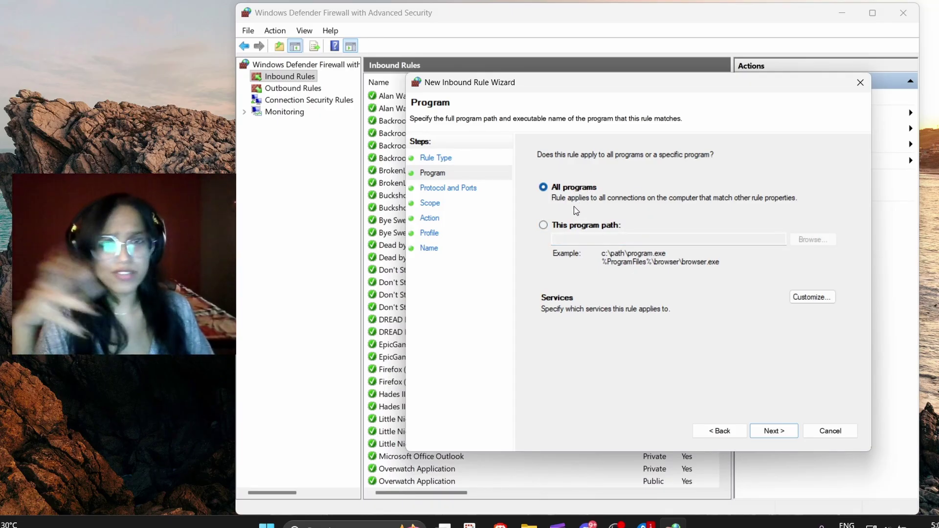
click(772, 434)
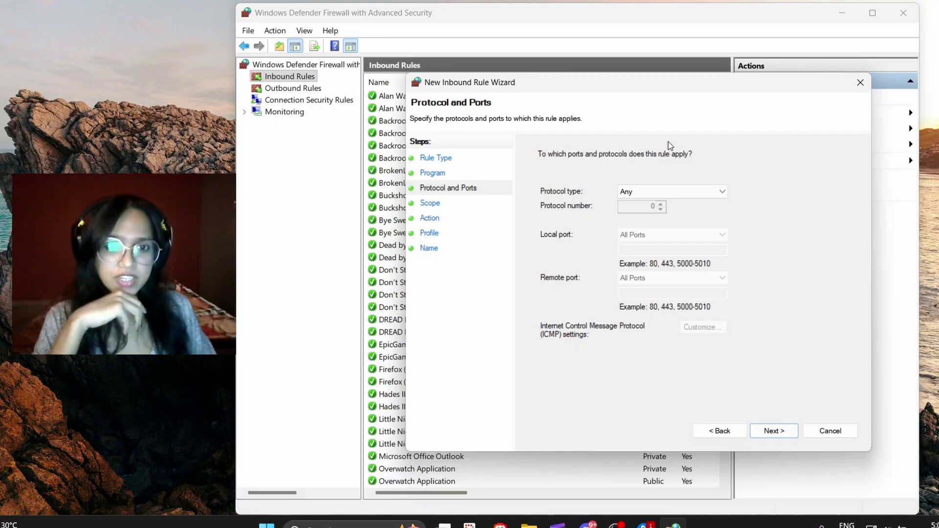
Advance to Scope, choose These IP addresses for remote, then cancel the wizard with Esc.
click(775, 438)
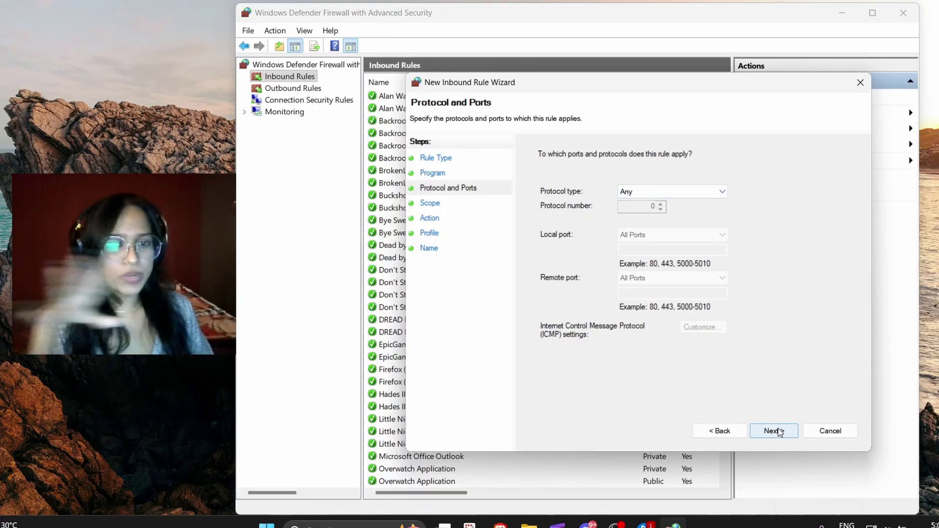
click(544, 331)
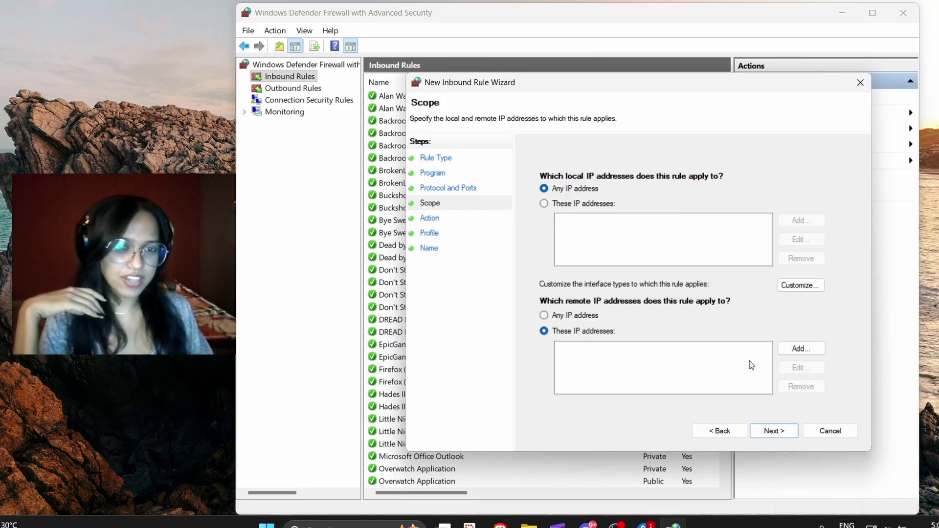
click(812, 348)
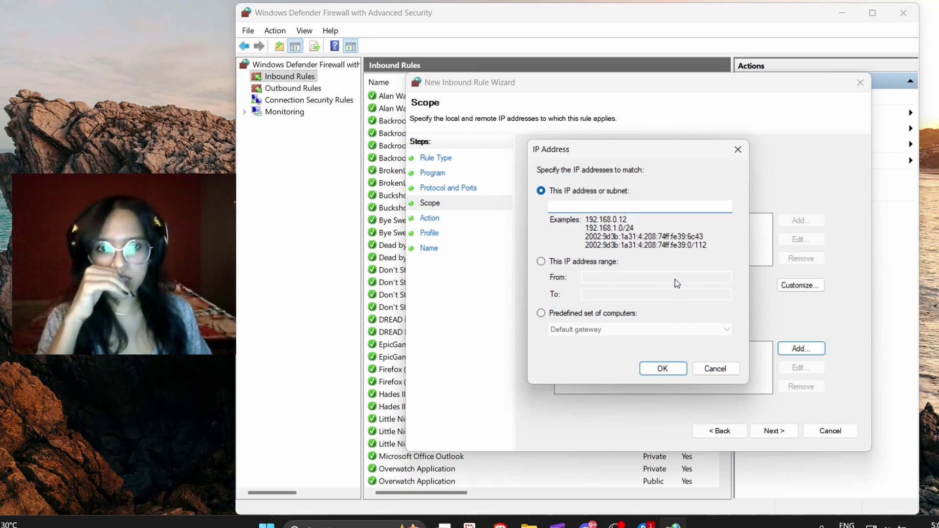
key(Escape)
key(Escape)
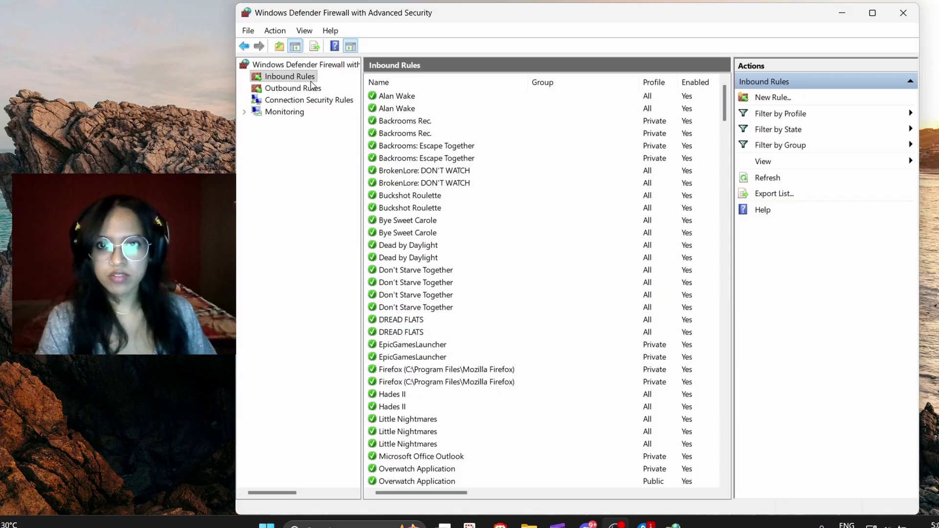
Open the Overwatch IP BAN outbound rule's properties and review its remote IP ranges on Scope.
click(293, 88)
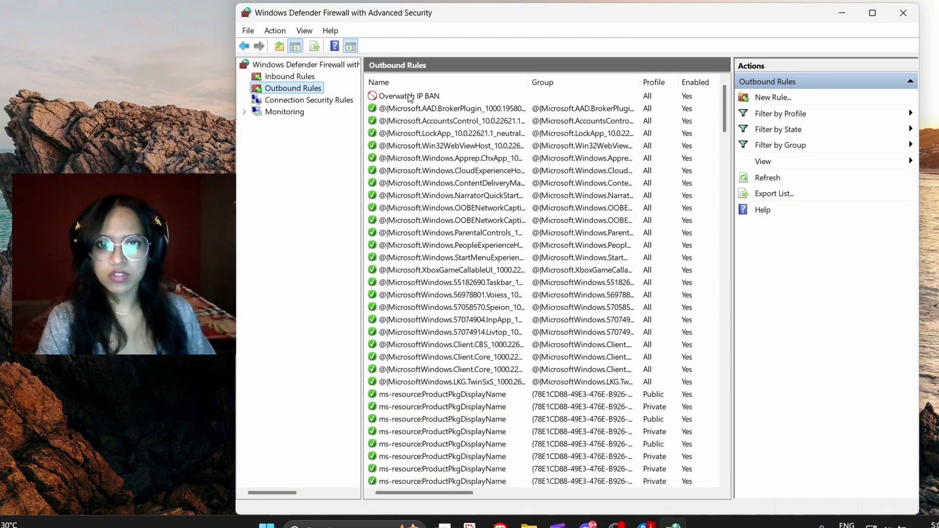
double_click(410, 97)
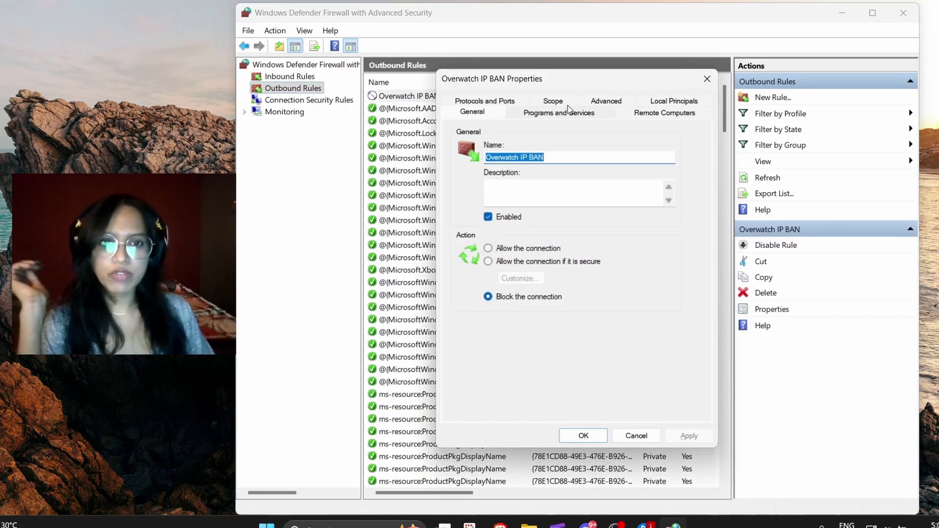
click(562, 101)
scroll(587, 300, down, 5)
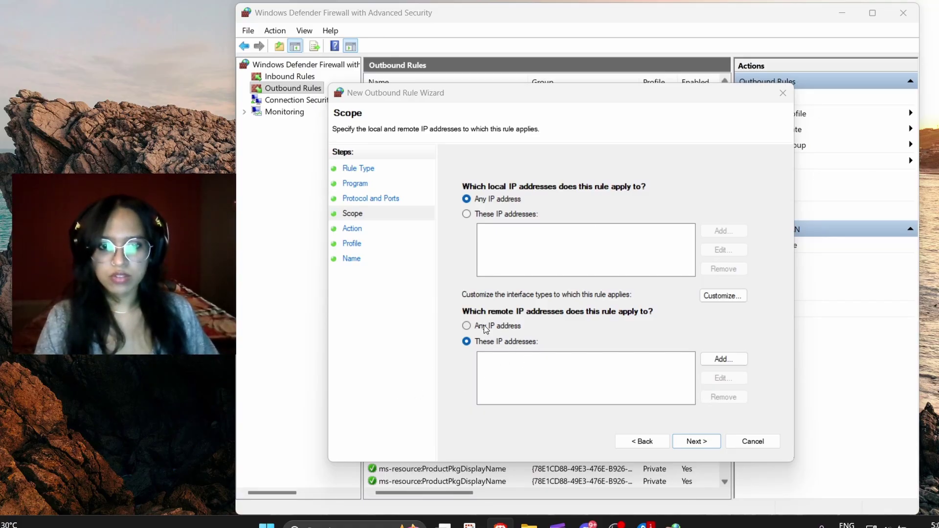
Add the remote IP range 34.18.0.0 to 34.18.255.255 to the new outbound rule.
click(724, 359)
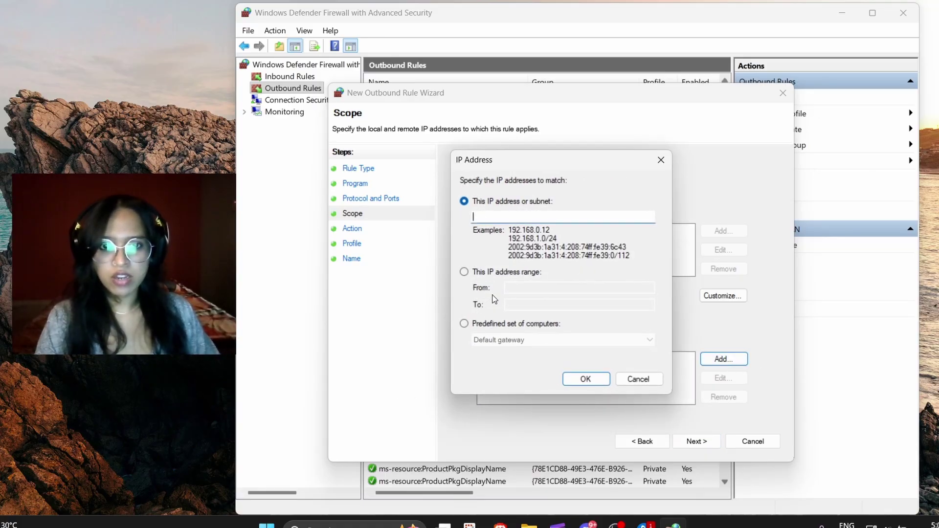
click(464, 271)
click(553, 292)
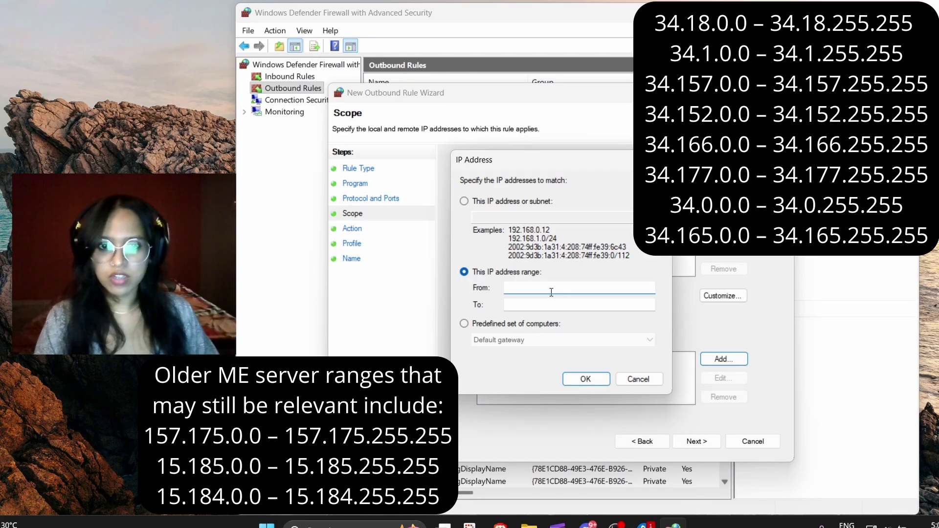
text(34.18.0.0)
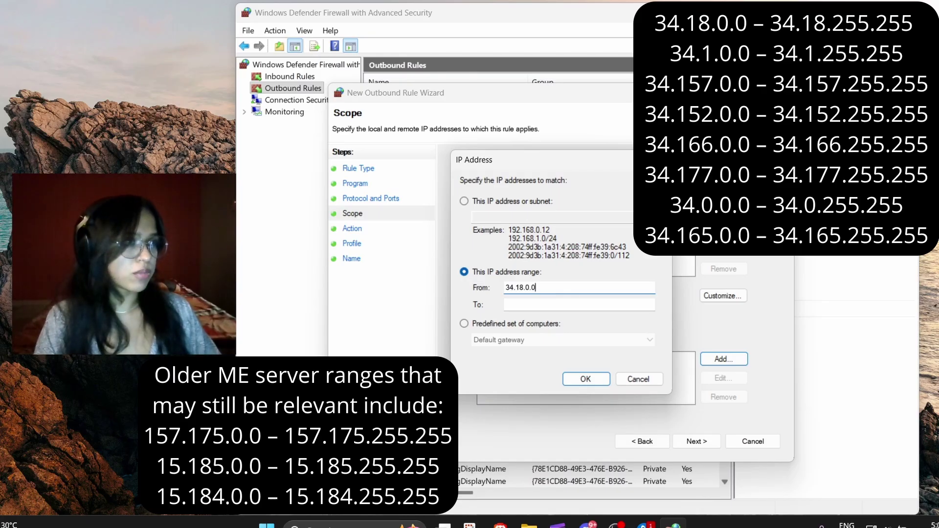
key(alt+Tab)
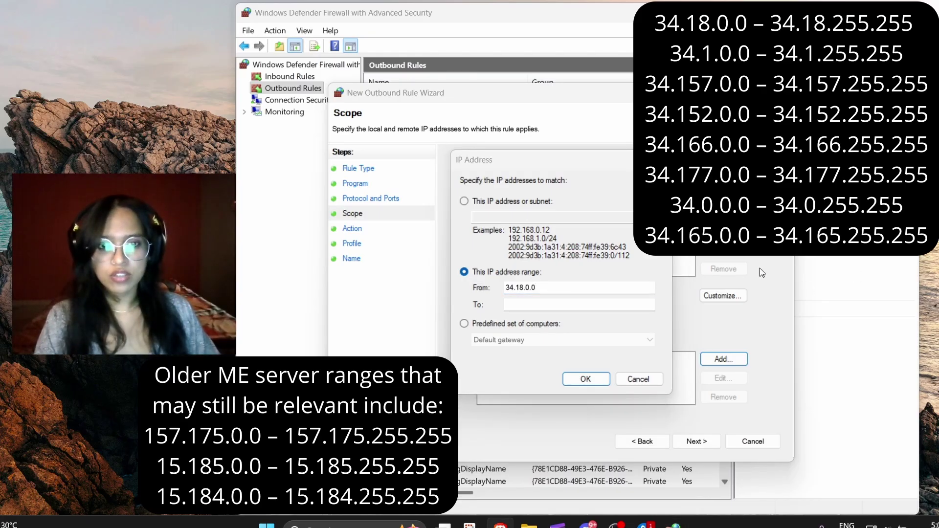
click(562, 304)
text(34.18.255.255)
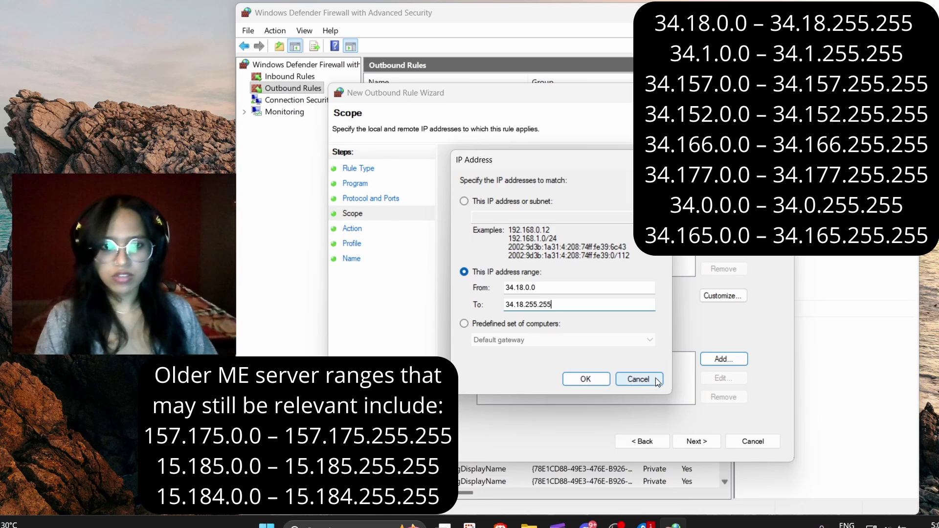
click(587, 380)
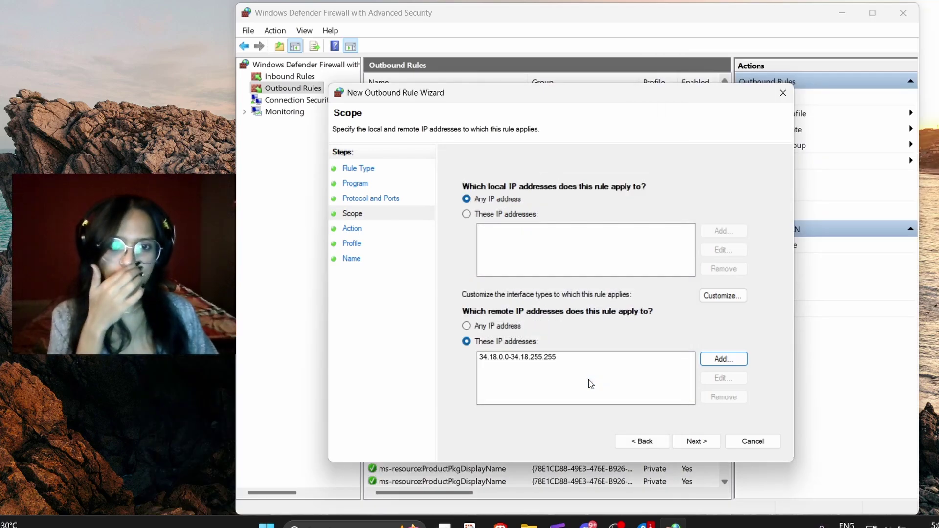
Set the rule to block the connection on the Domain, Private and Public profiles.
click(691, 439)
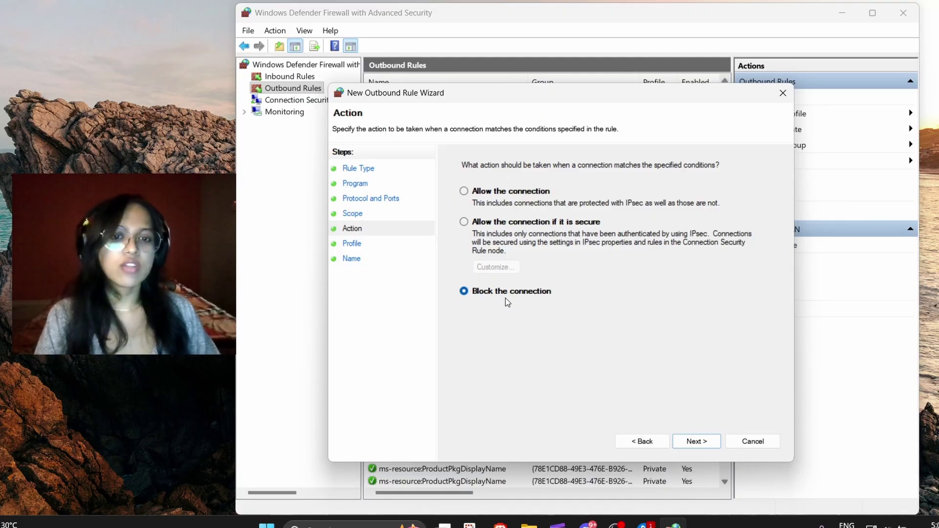
click(691, 443)
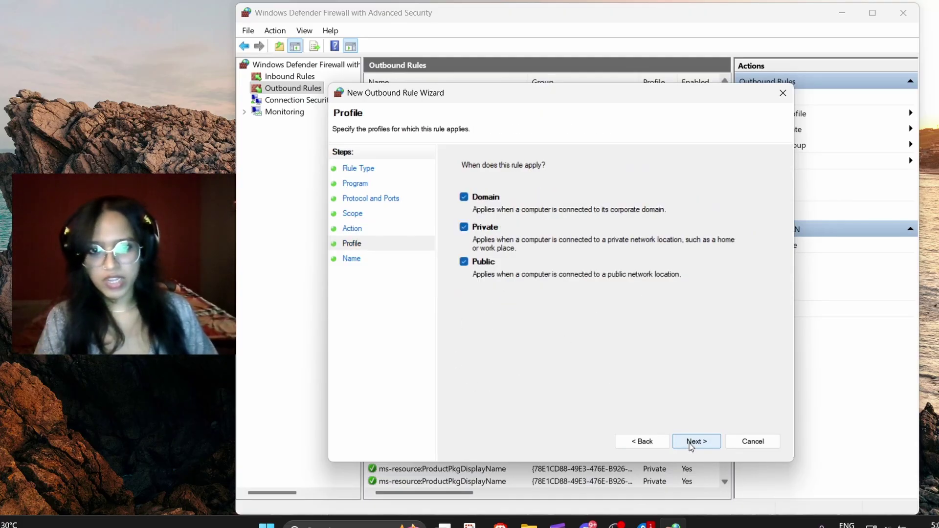
click(691, 444)
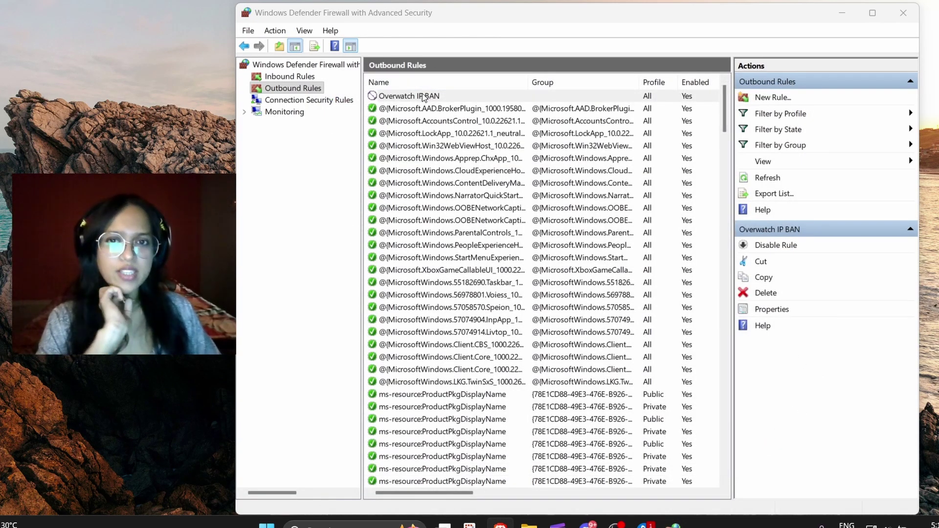
double_click(423, 97)
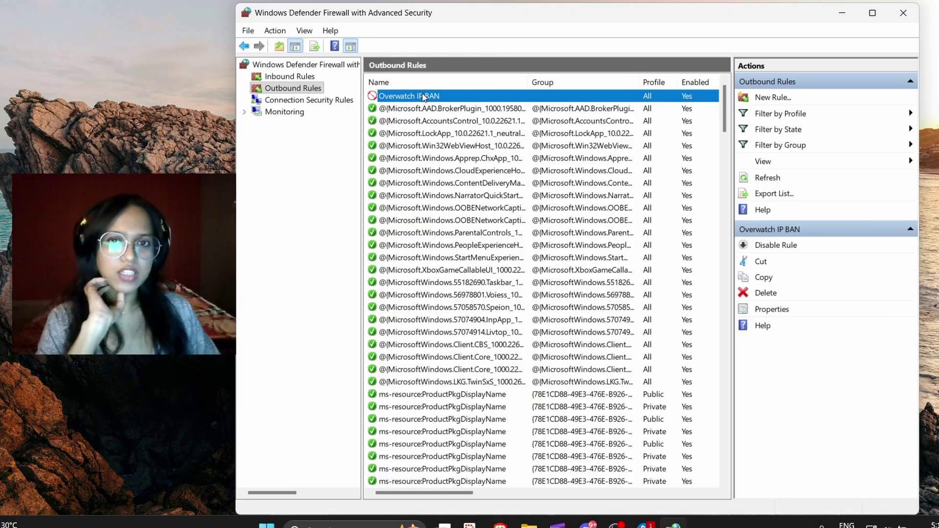
click(553, 101)
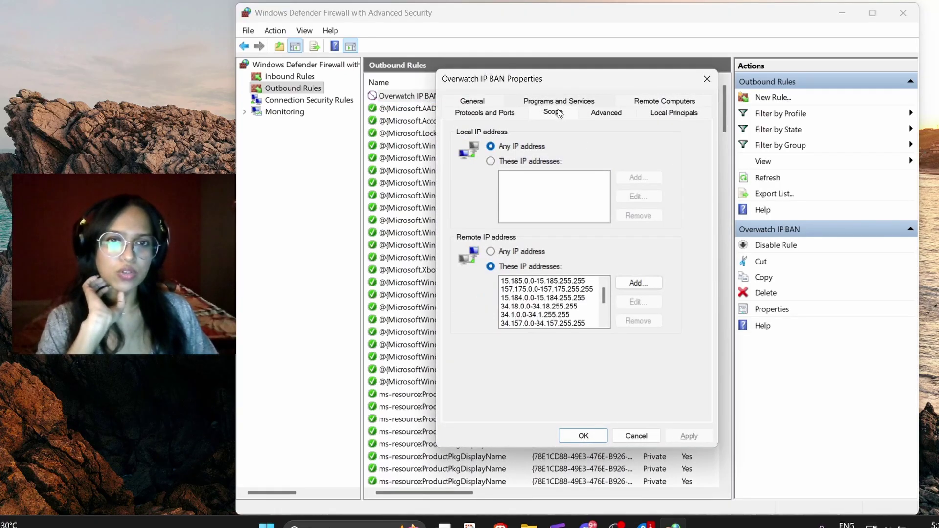
scroll(562, 321, down, 3)
scroll(570, 321, down, 2)
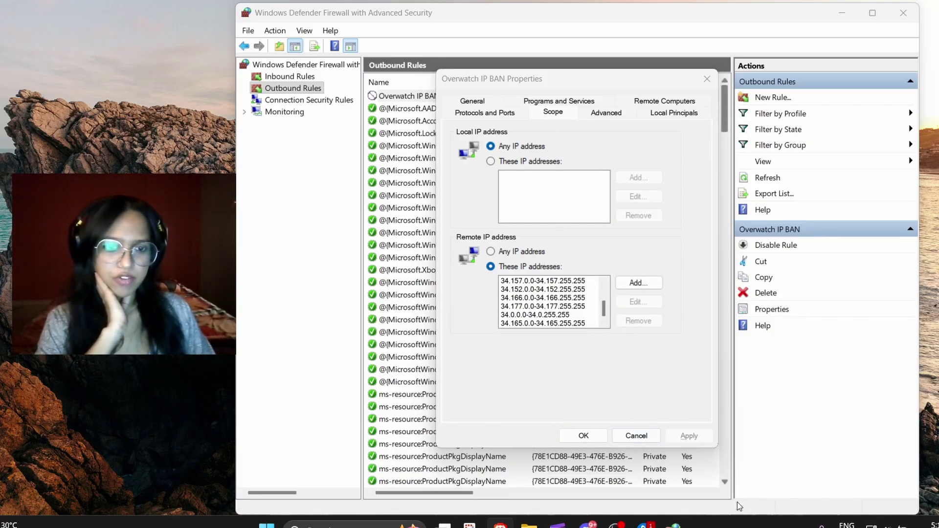
click(636, 436)
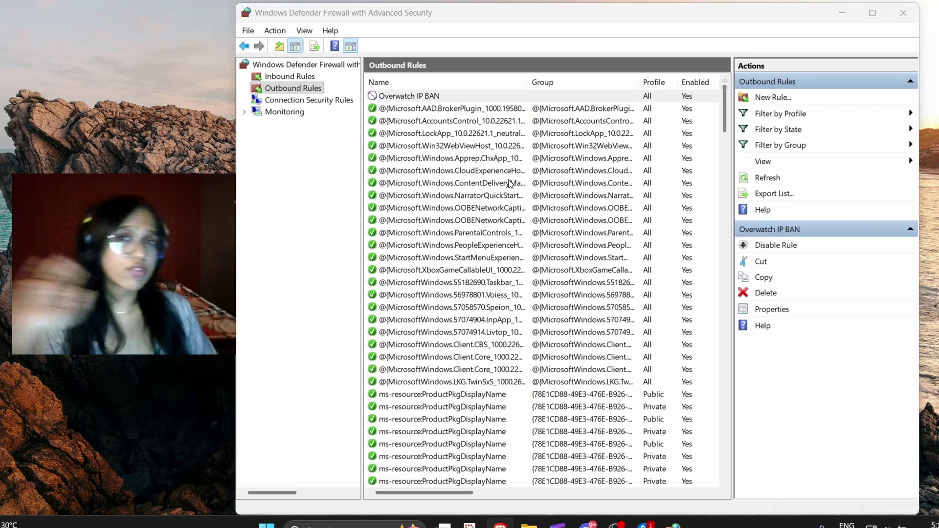
click(309, 78)
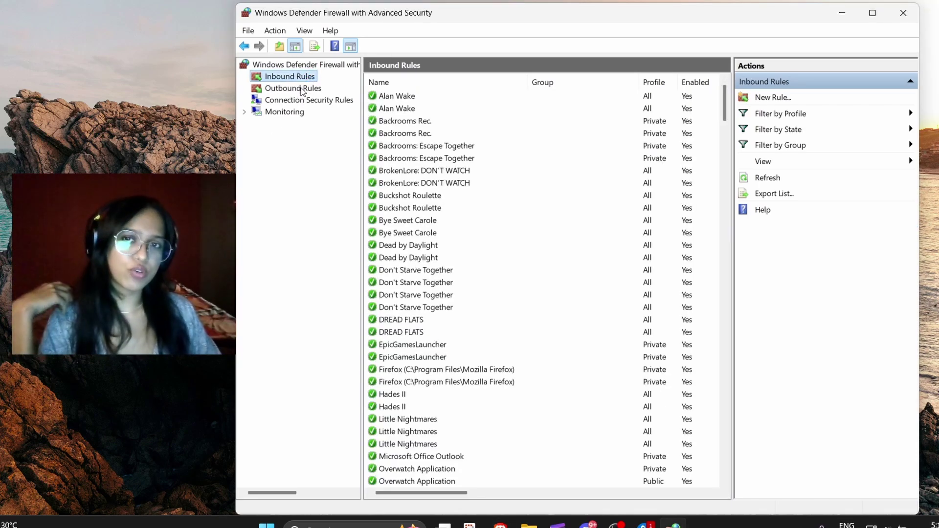
click(303, 89)
click(301, 78)
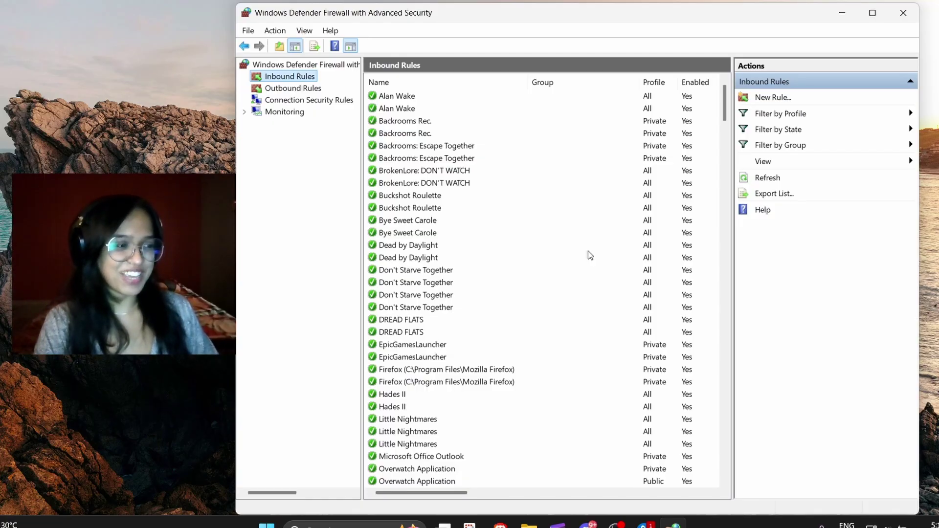
click(297, 89)
click(296, 77)
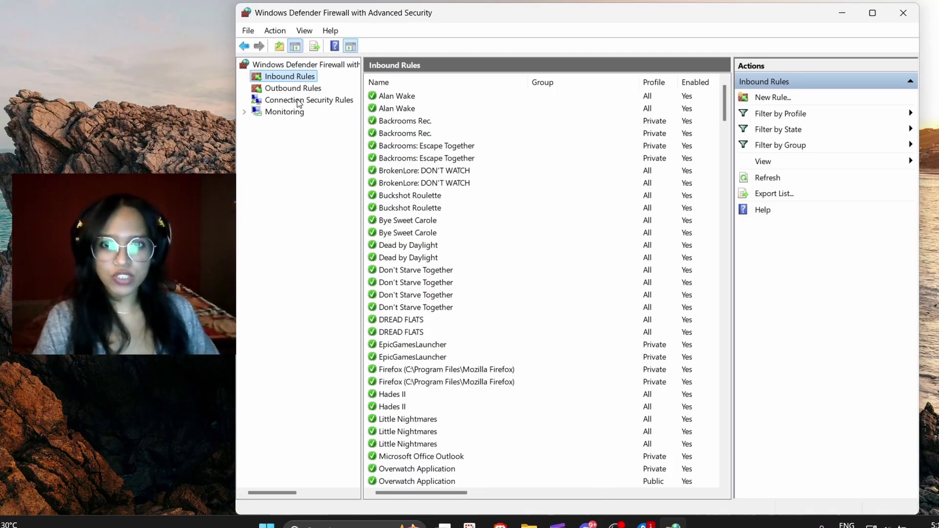
click(294, 89)
click(291, 80)
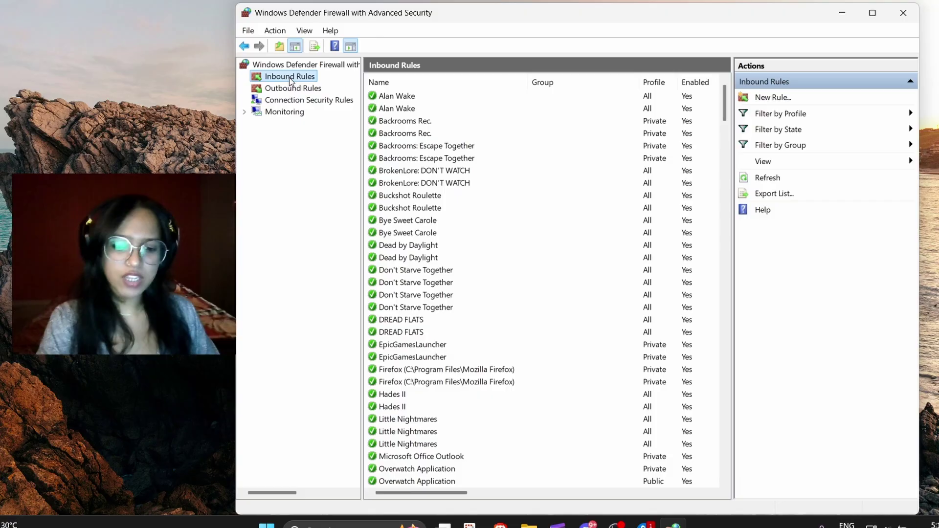
click(292, 89)
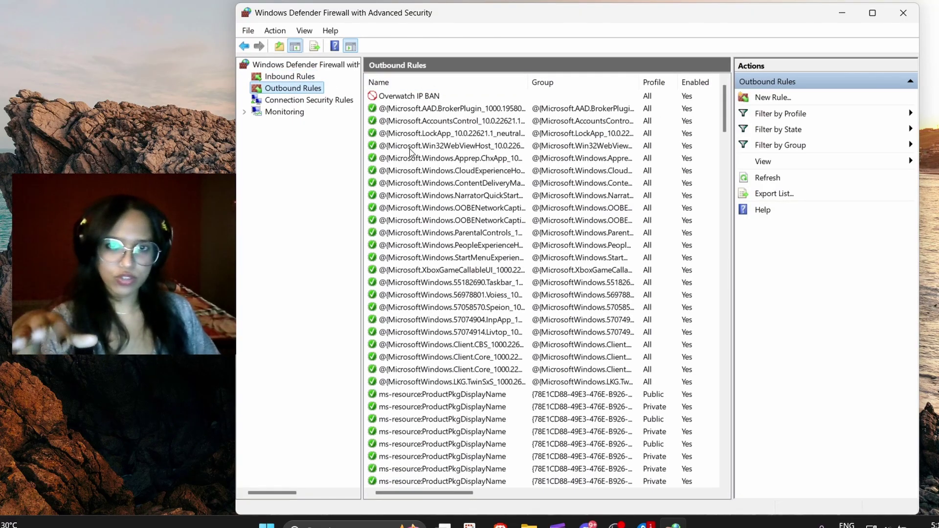
Select the Overwatch IP BAN outbound rule and disable it.
click(428, 97)
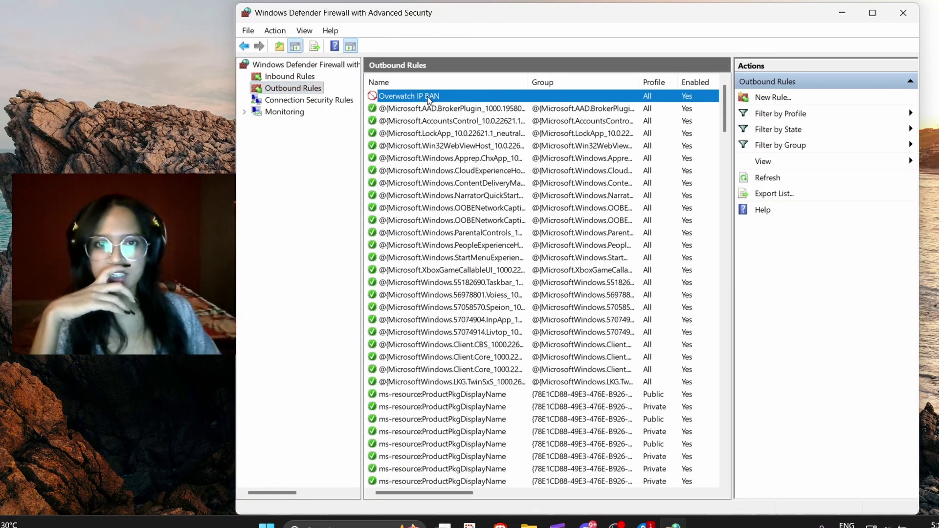
key(Down)
key(Up)
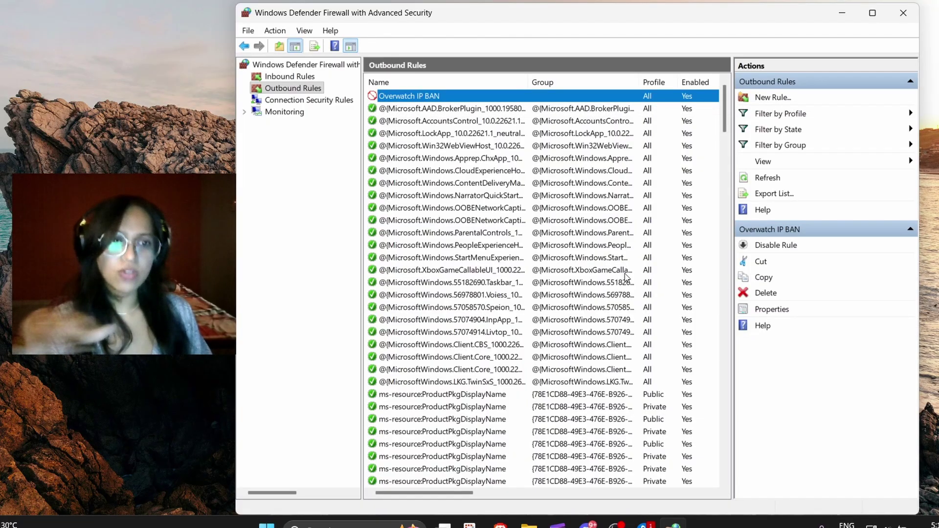
click(789, 245)
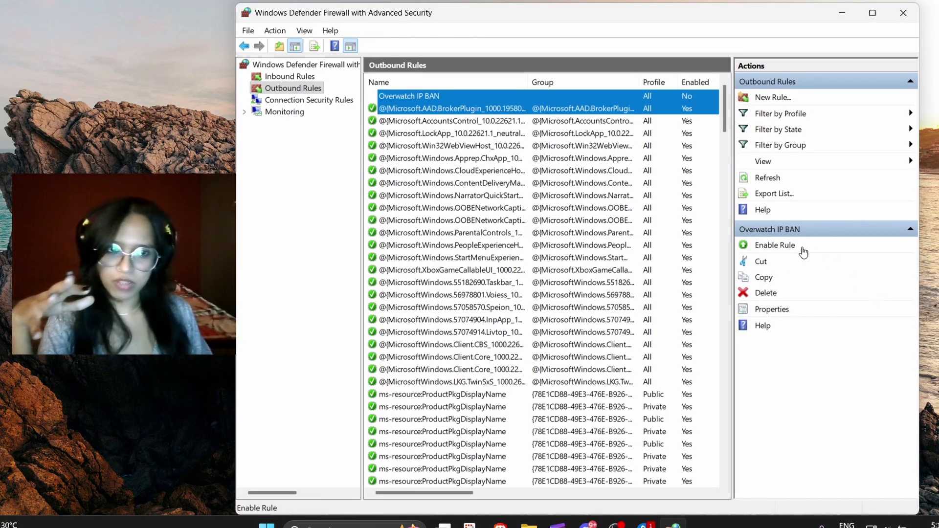
Switch between the Inbound and Outbound Rules lists, then close the firewall console.
click(287, 77)
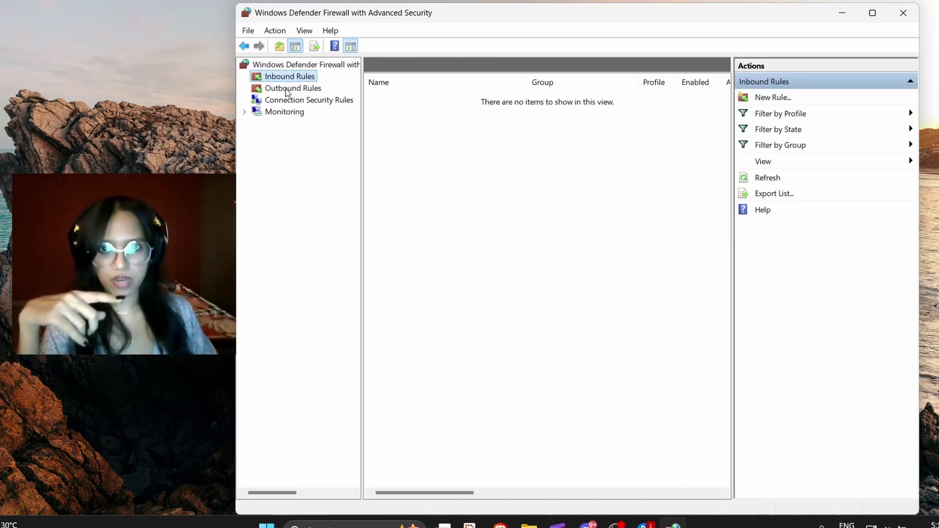
click(286, 90)
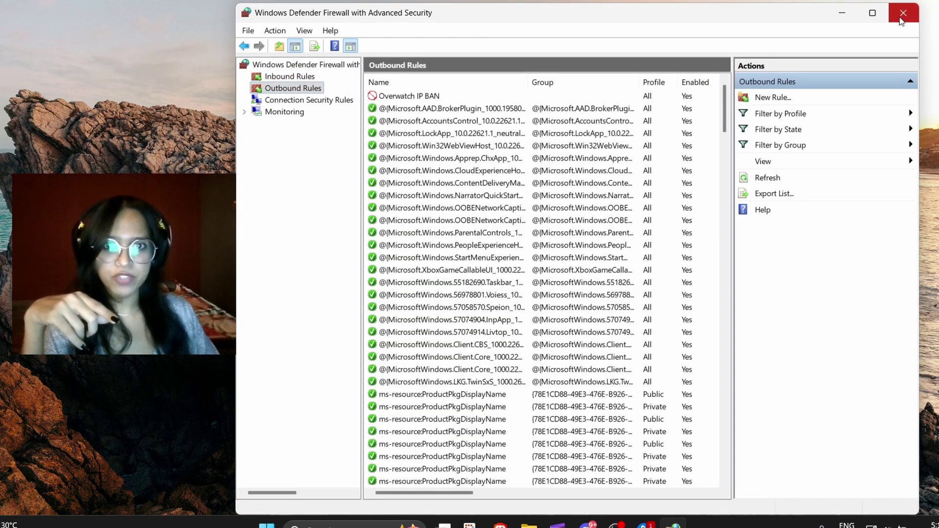
click(903, 13)
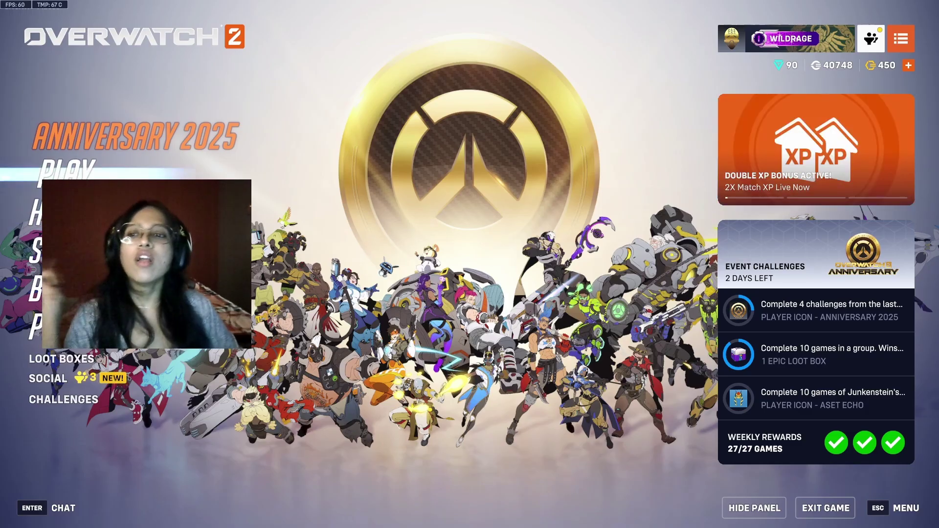
Go through PLAY, Unranked and Quick Play, and tick the Support role.
click(105, 175)
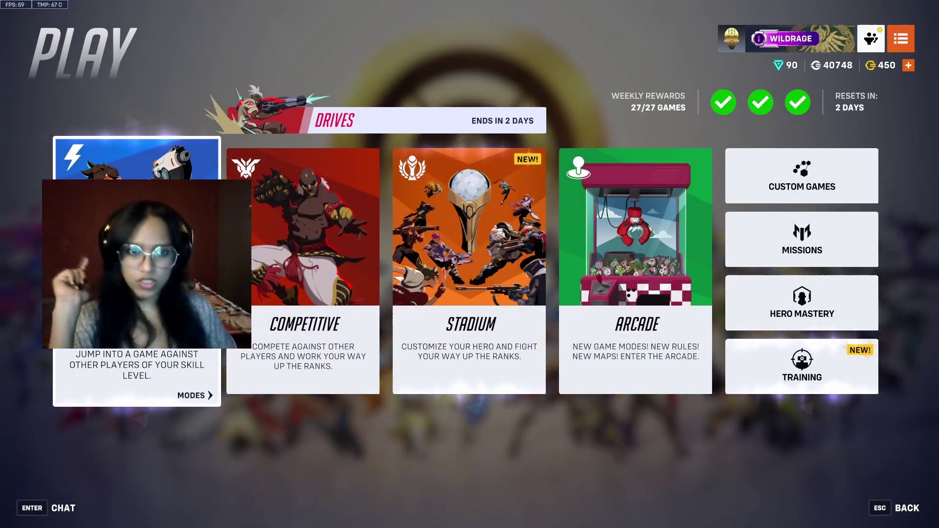
click(104, 175)
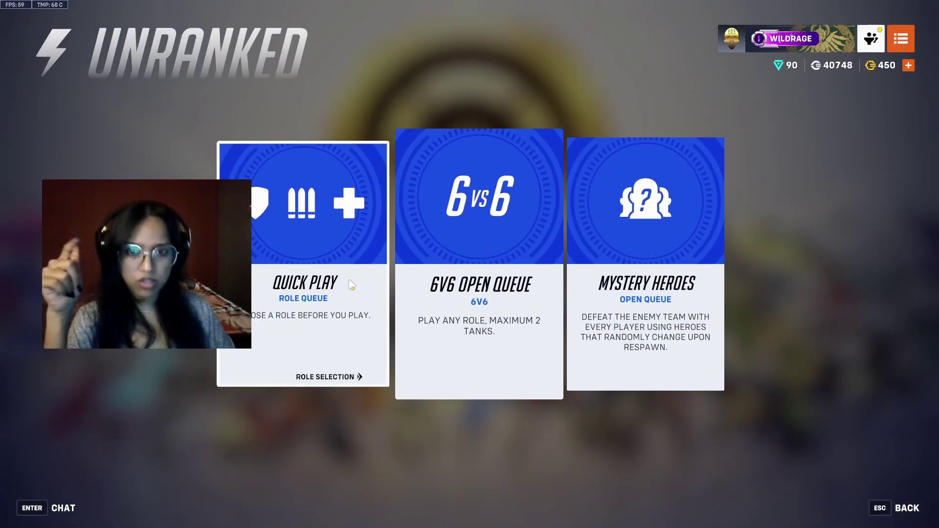
click(293, 283)
click(542, 329)
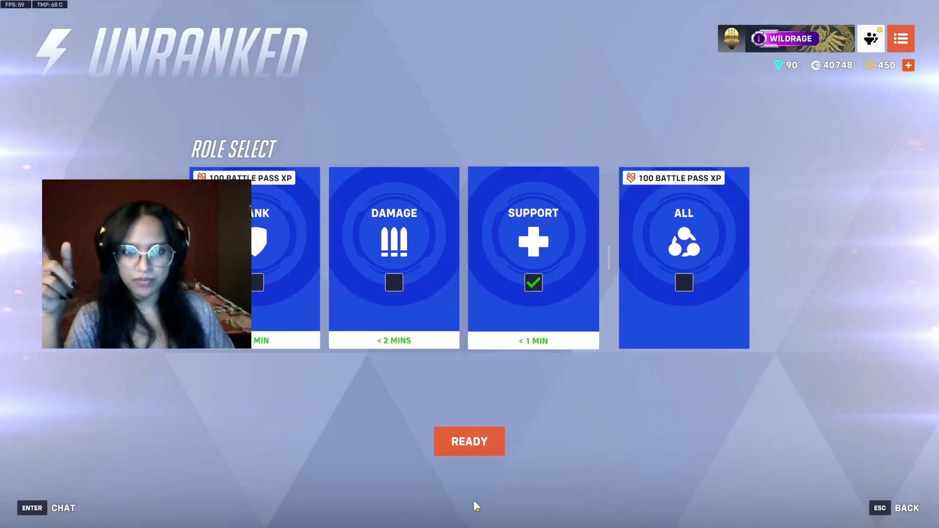
Ready up and wait until the Circuit Royal match loads into hero select.
click(482, 442)
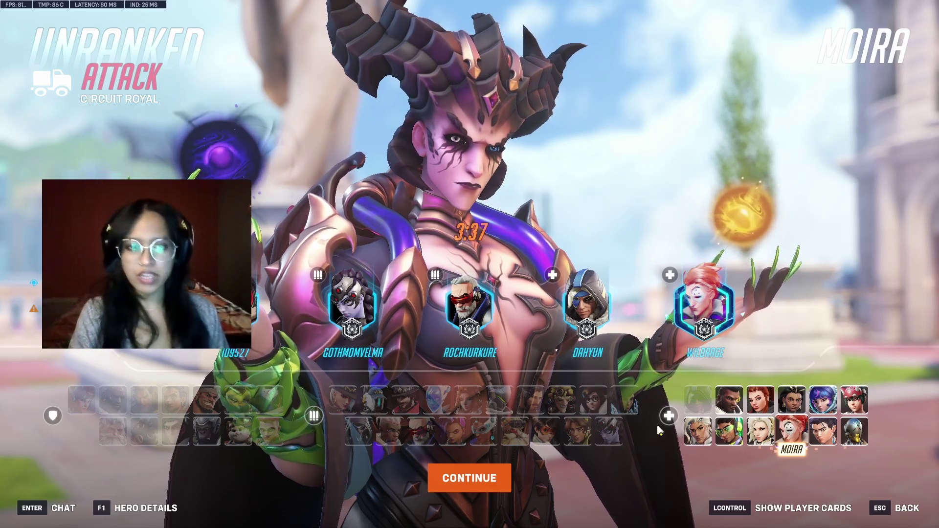
Pick Mercy, spawn into Circuit Royal, and show the network graph with Ctrl+Shift+N.
click(760, 431)
key(Escape)
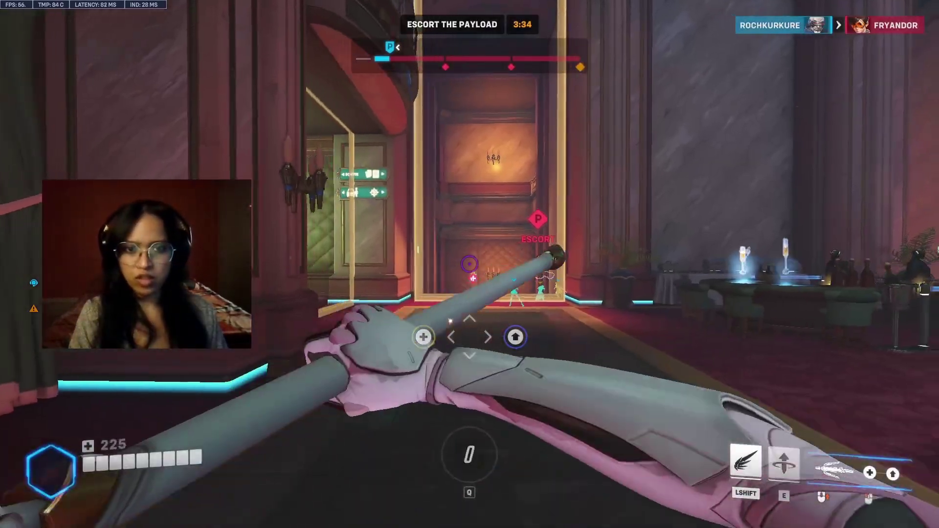
key(w)
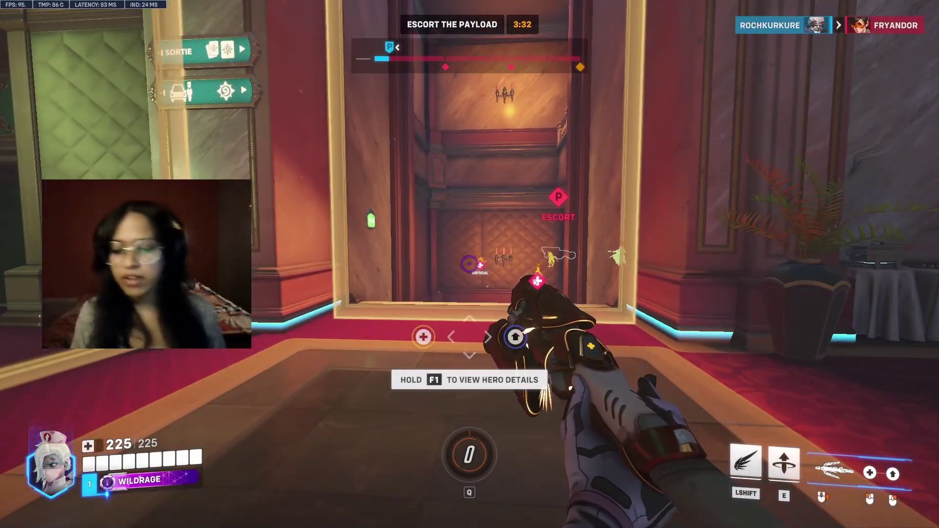
key(w)
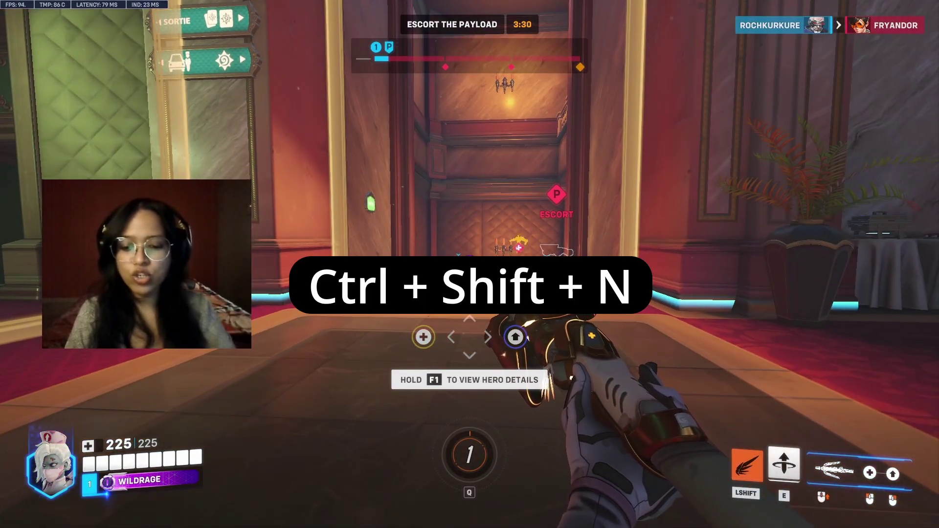
key(ctrl+shift+n)
key(w)
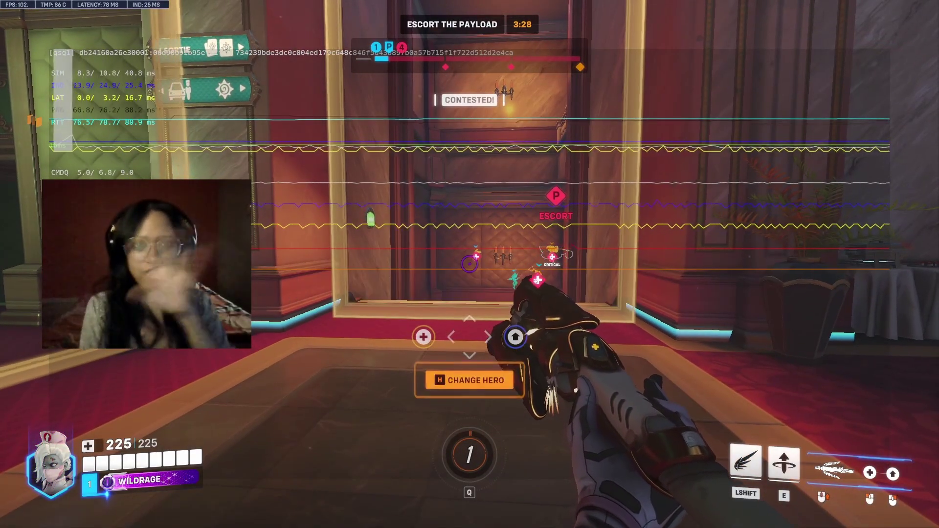